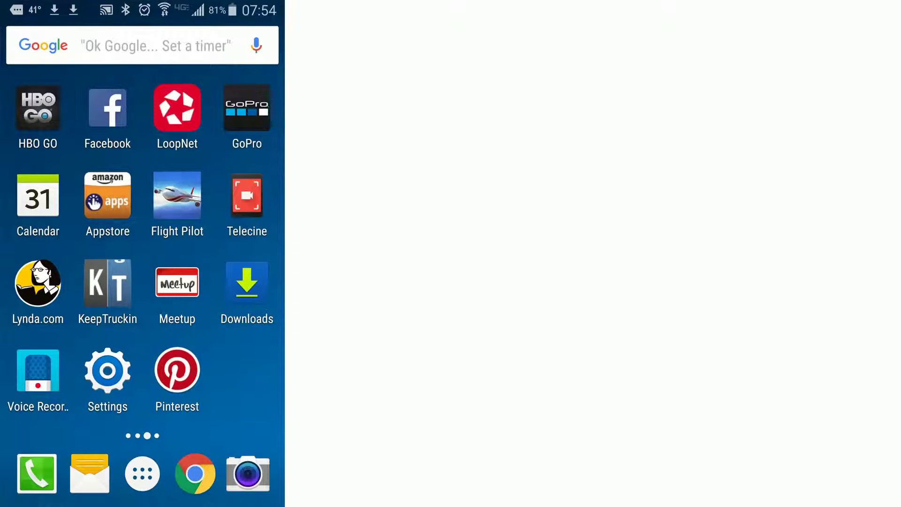
Launch Chrome from the dock to reach xm.cxtsoftware.com.
{"action": "left_click", "coordinate": [195, 473]}
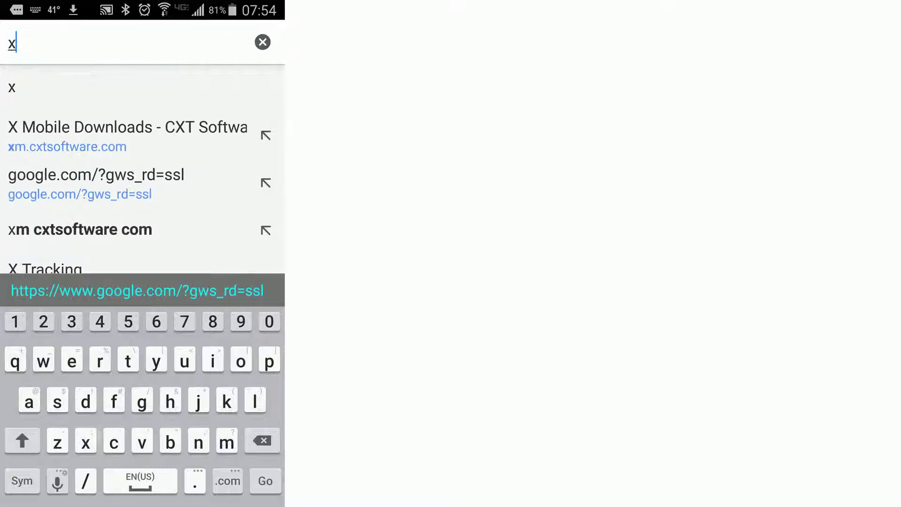
{"action": "type", "text": "m.c"}
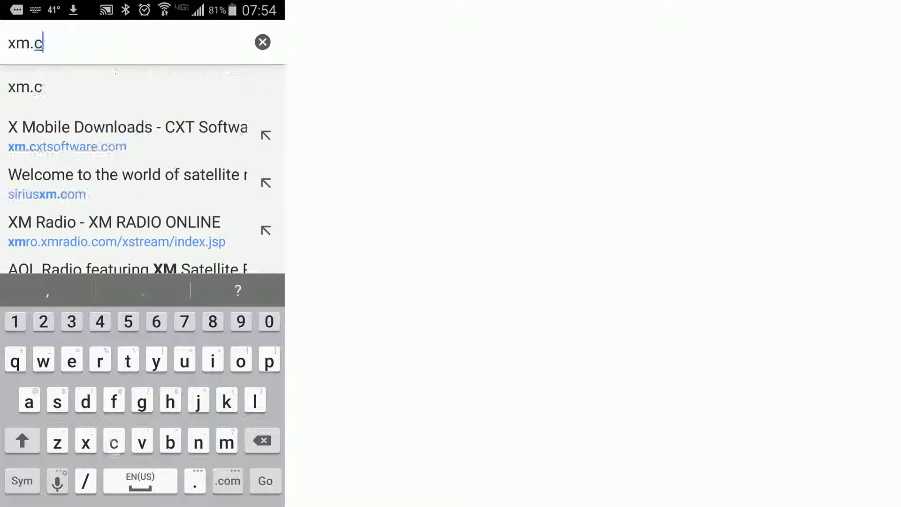
{"action": "type", "text": "xt"}
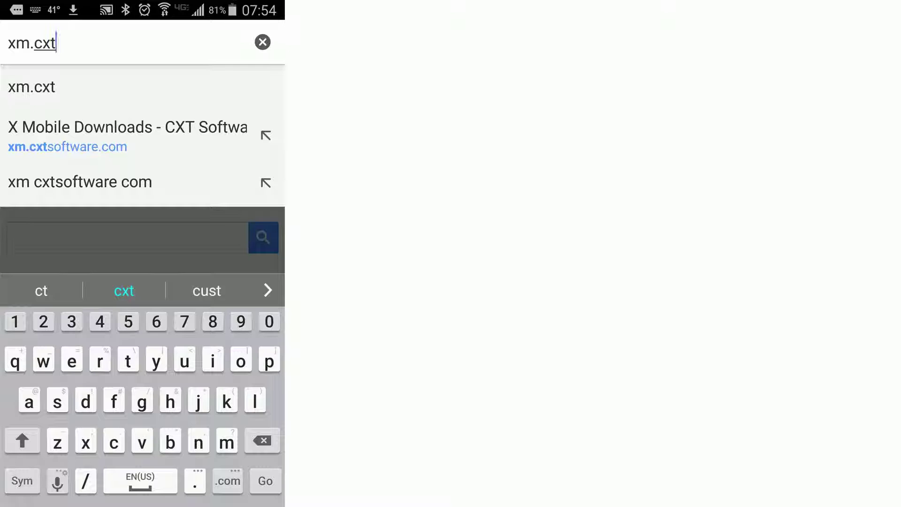
{"action": "type", "text": "sof"}
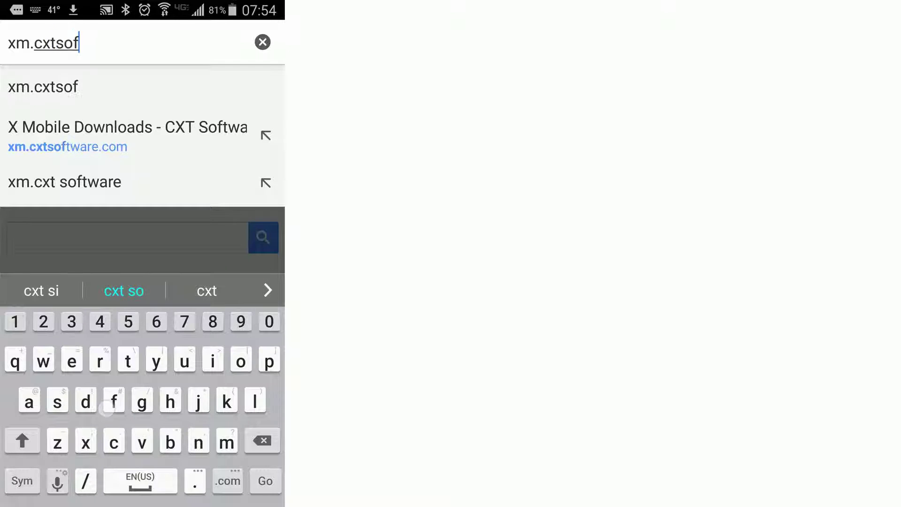
{"action": "type", "text": "tware.com"}
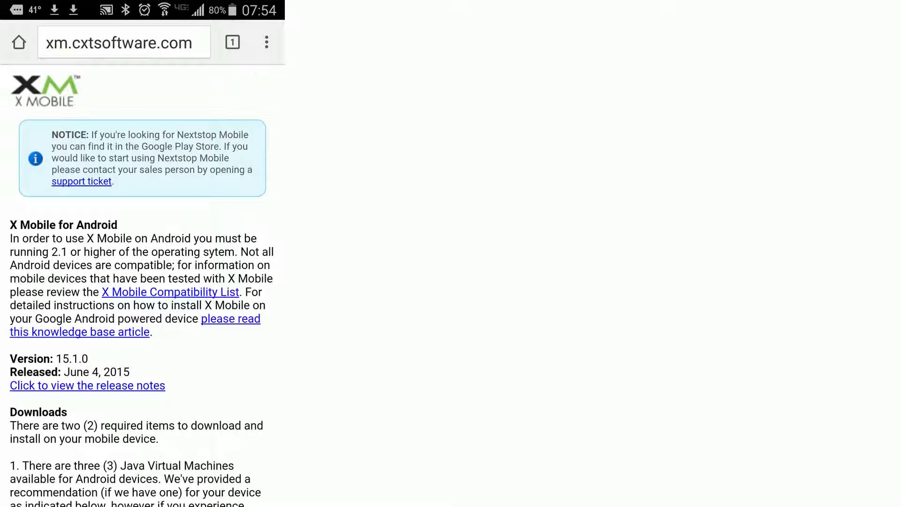
{"action": "scroll", "coordinate": [232, 284], "scroll_direction": "down", "scroll_amount": 5}
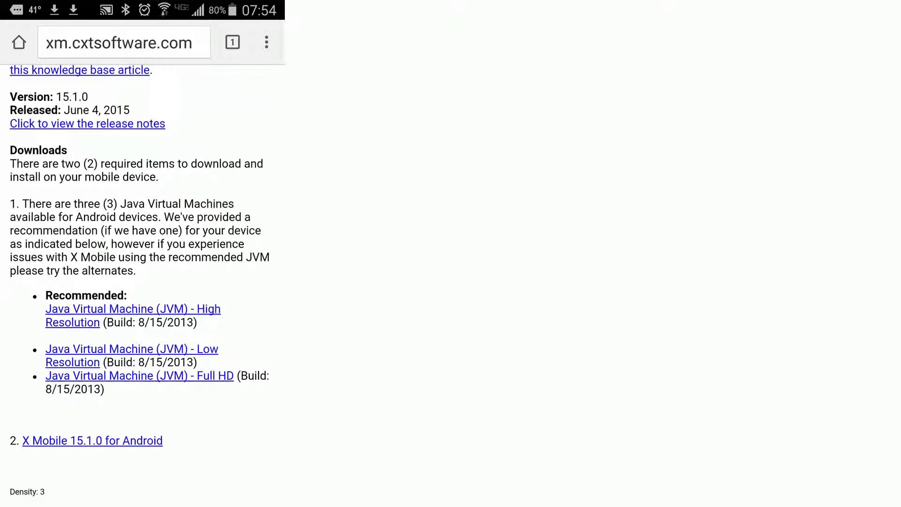
Download X Mobile 15.1.0 for Android, keeping it despite the warning and replacing XM.apk.
{"action": "left_click", "coordinate": [101, 442]}
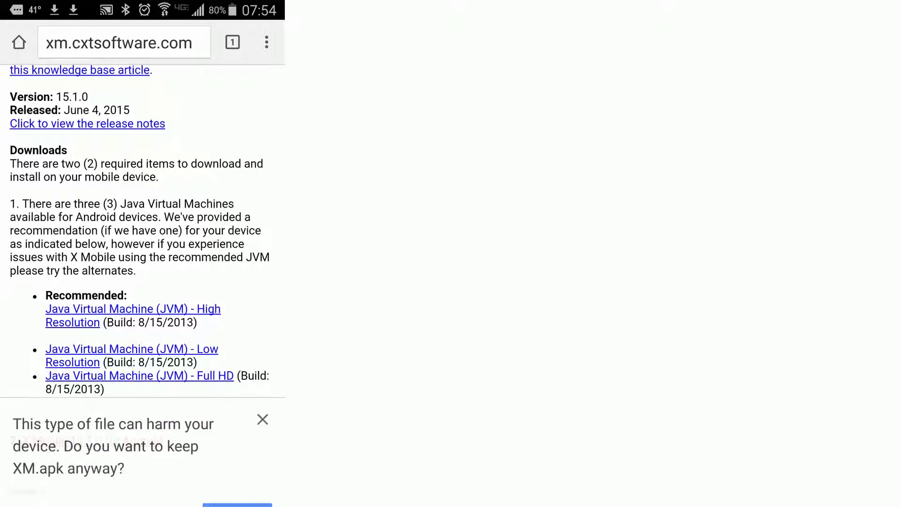
{"action": "left_click", "coordinate": [251, 479]}
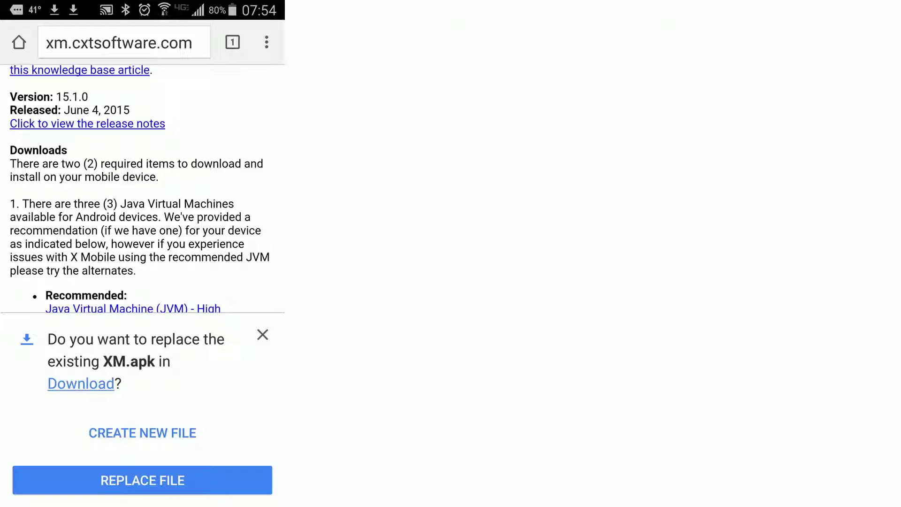
{"action": "left_click", "coordinate": [143, 481]}
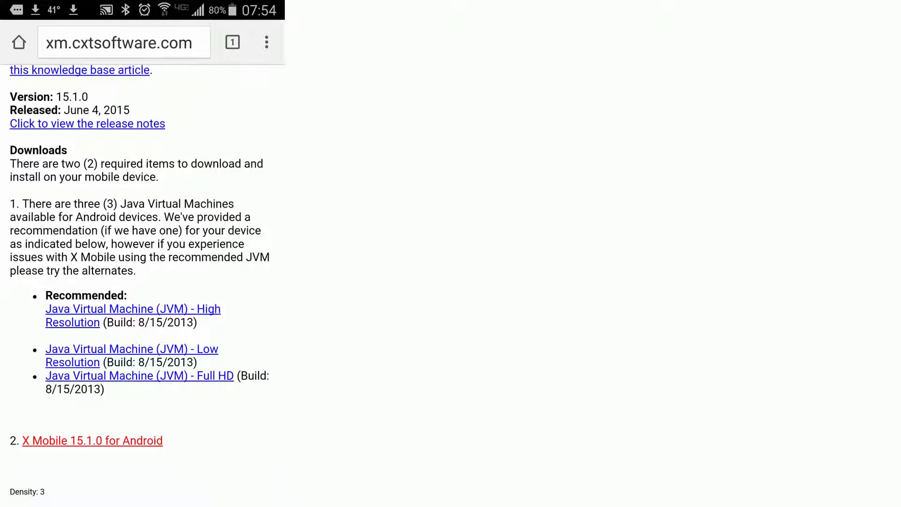
Download the Full HD Java Virtual Machine, replacing the existing file, and check notifications.
{"action": "left_click", "coordinate": [200, 380]}
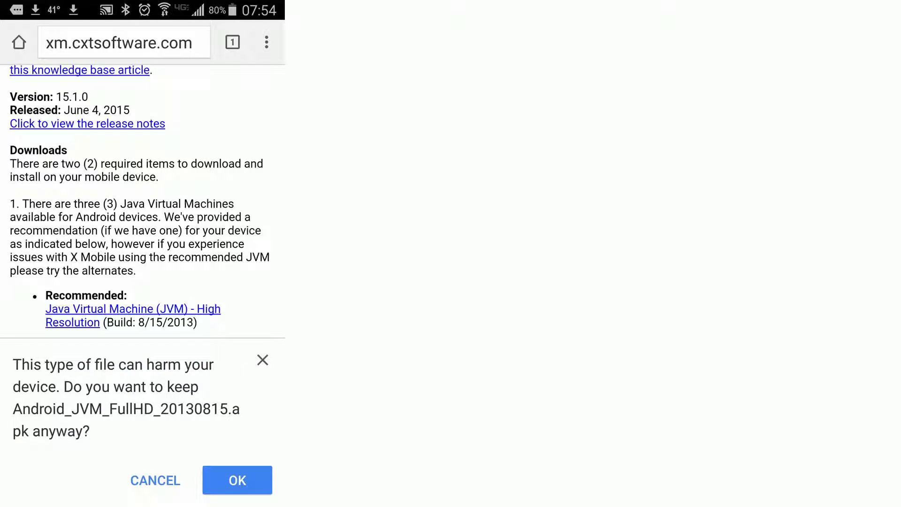
{"action": "left_click", "coordinate": [237, 480]}
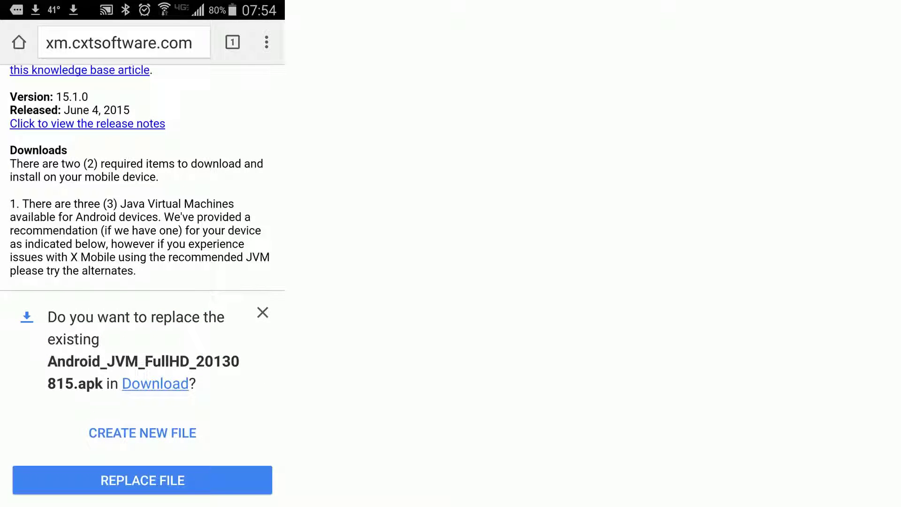
{"action": "left_click", "coordinate": [142, 480]}
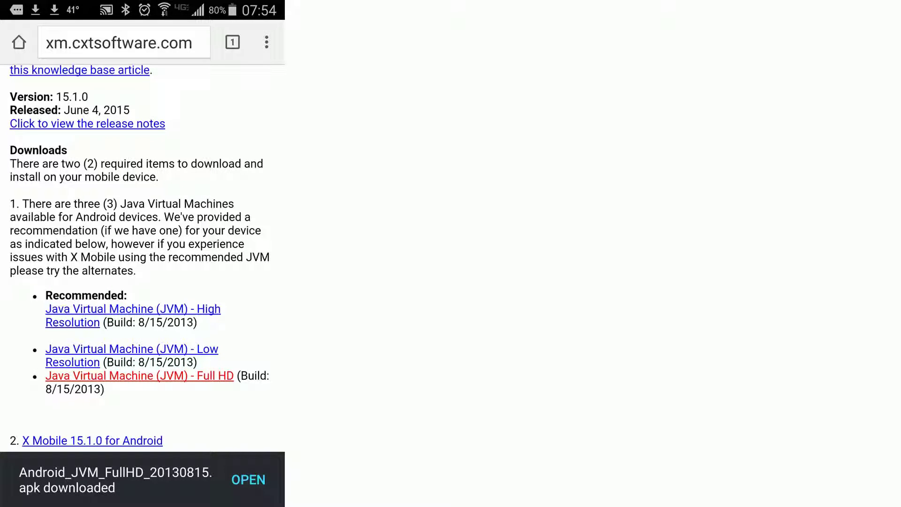
{"action": "left_click", "coordinate": [240, 412]}
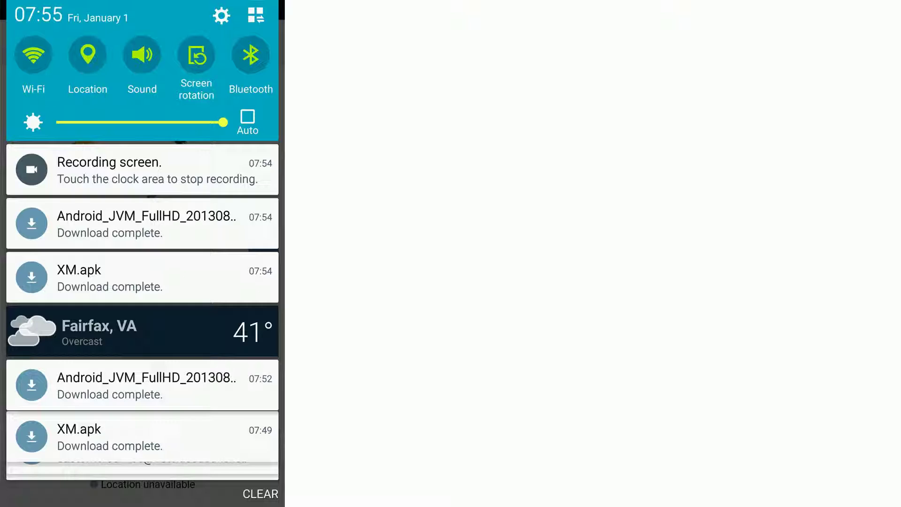
Install the downloaded Full HD Java Virtual Machine APK, then close the installer.
{"action": "left_click", "coordinate": [141, 224]}
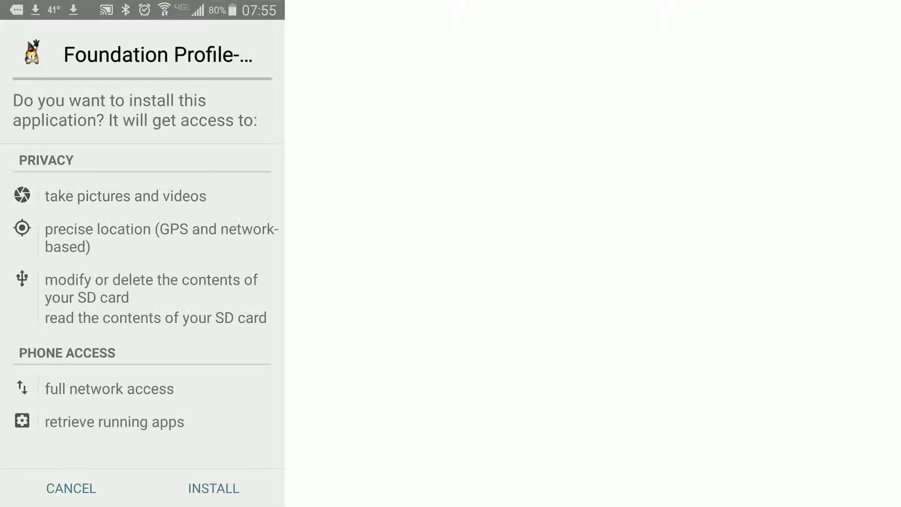
{"action": "left_click", "coordinate": [214, 490]}
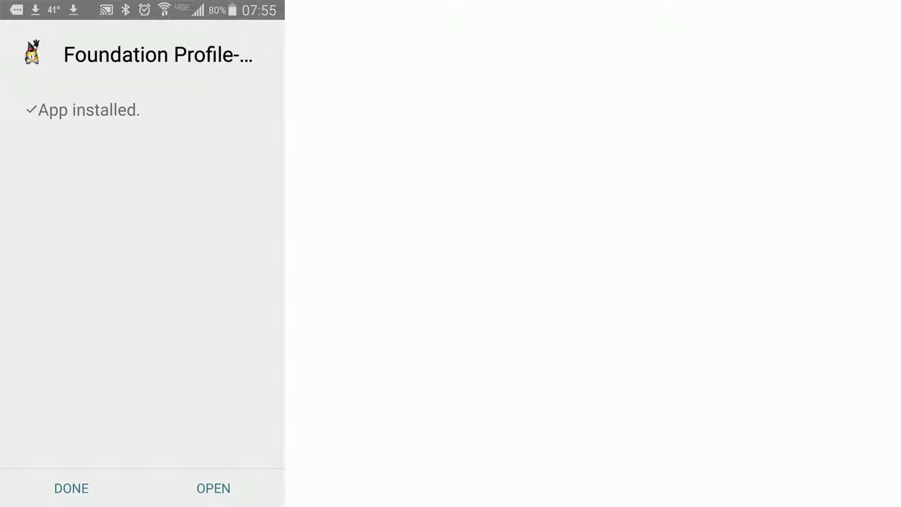
{"action": "left_click", "coordinate": [71, 488]}
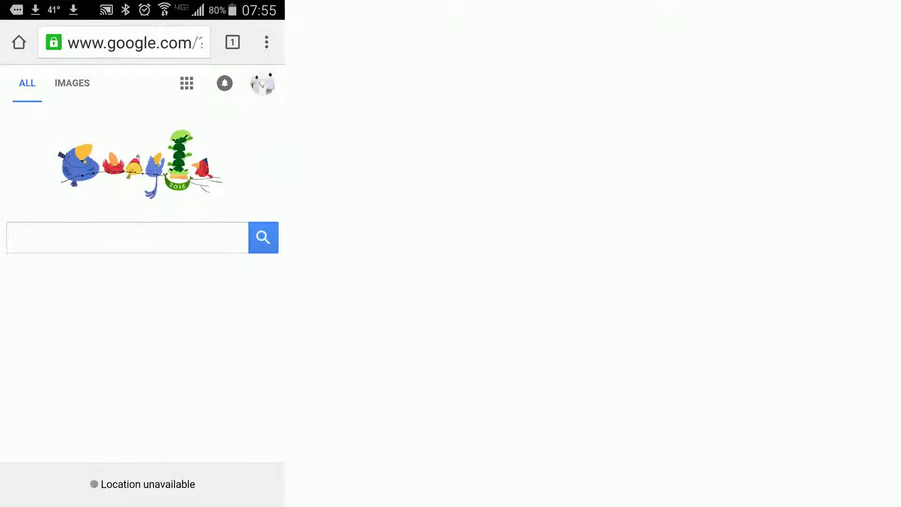
Install X Mobile from the XM.apk download notification, accepting its permissions.
{"action": "left_click_drag", "start_coordinate": [142, 8], "coordinate": [131, 336]}
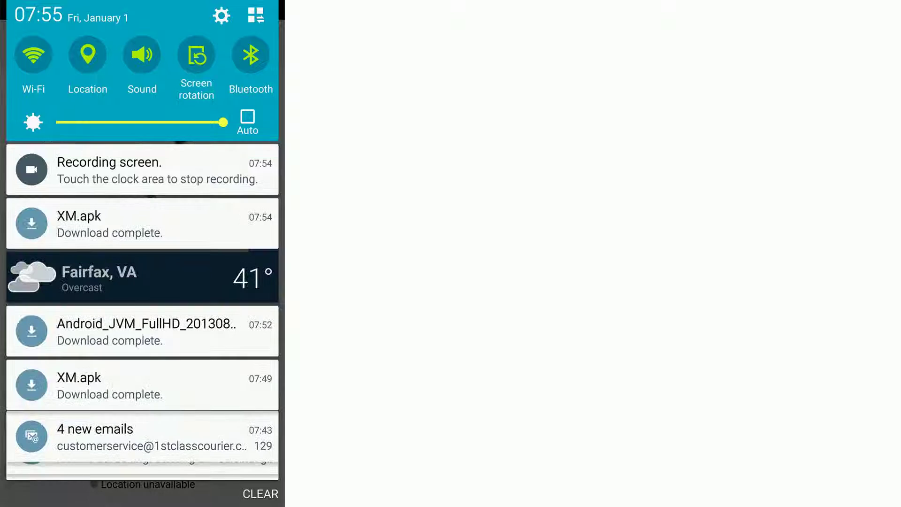
{"action": "left_click", "coordinate": [139, 220]}
{"action": "left_click", "coordinate": [132, 217]}
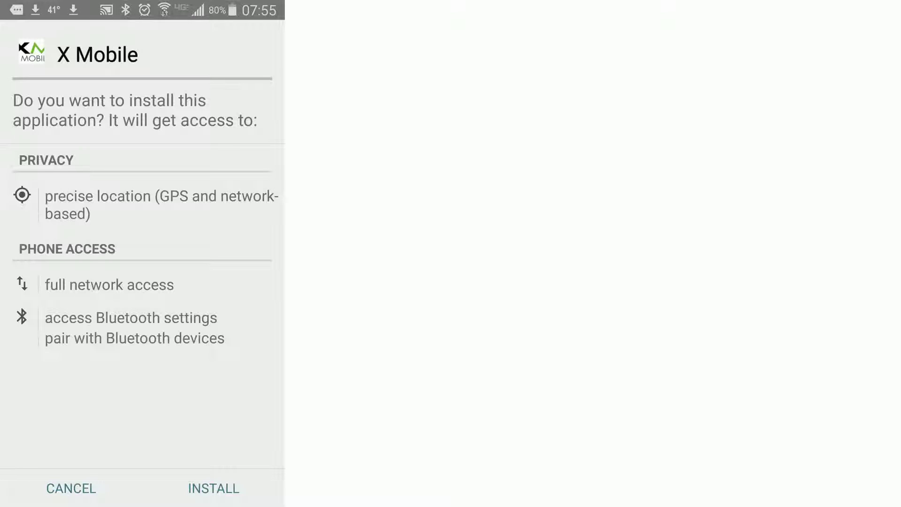
{"action": "left_click", "coordinate": [214, 487]}
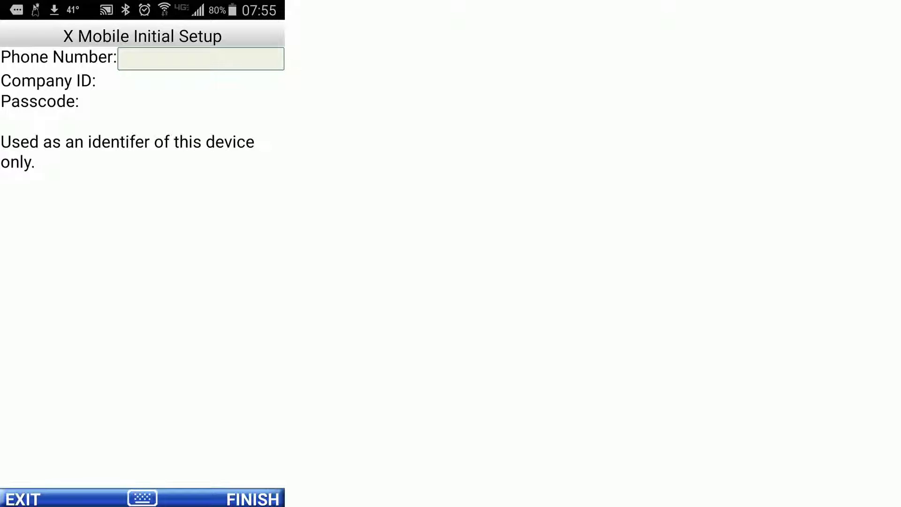
{"action": "left_click", "coordinate": [142, 498]}
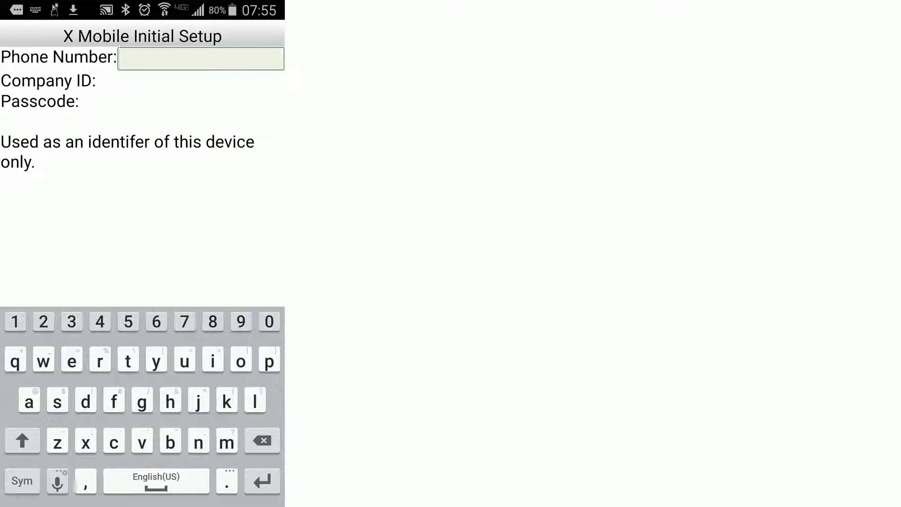
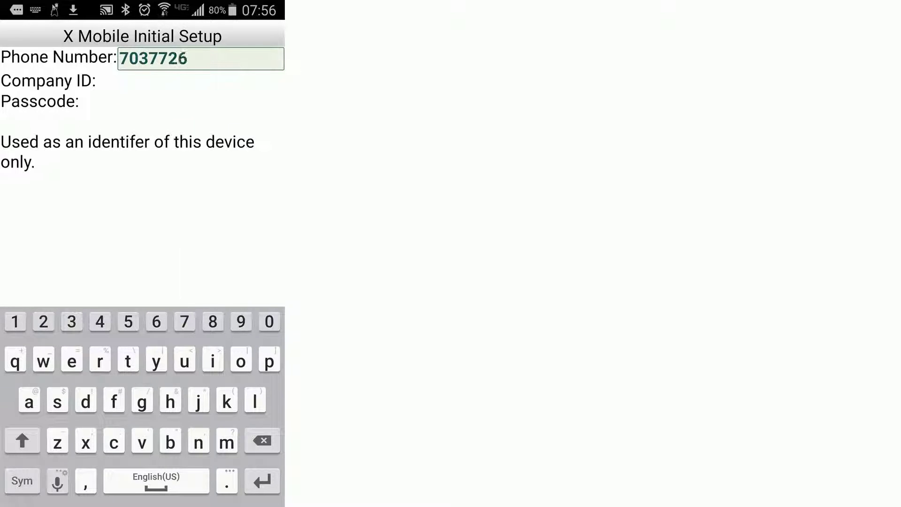
Enter Company ID 0333, correcting a typo, and advance to the Passcode field.
{"action": "key", "text": "Return"}
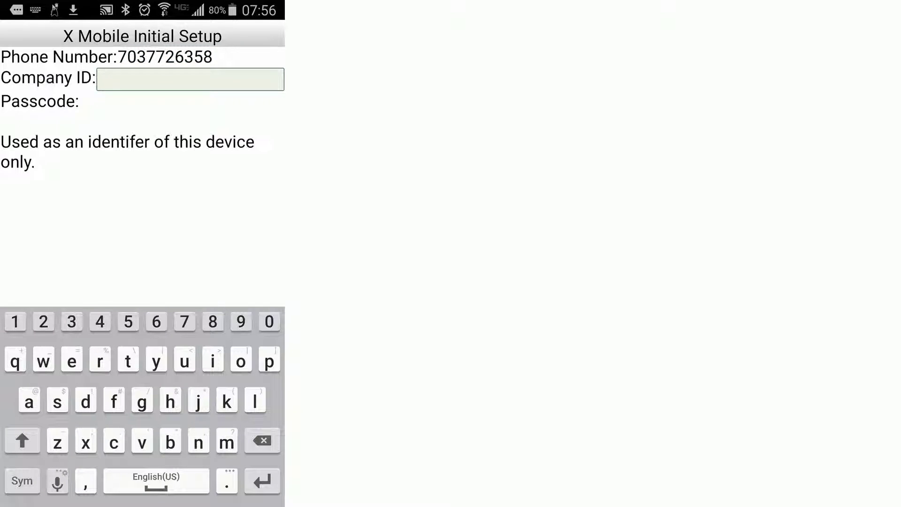
{"action": "type", "text": "50"}
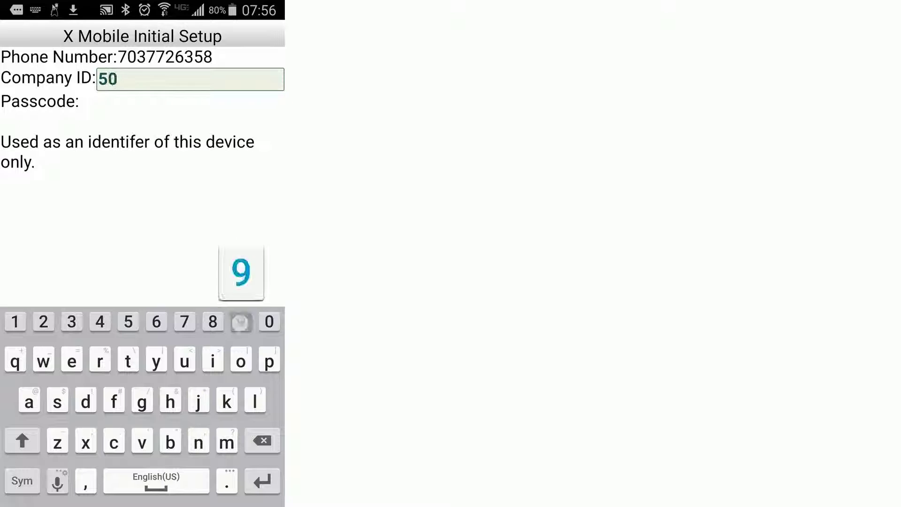
{"action": "type", "text": "99"}
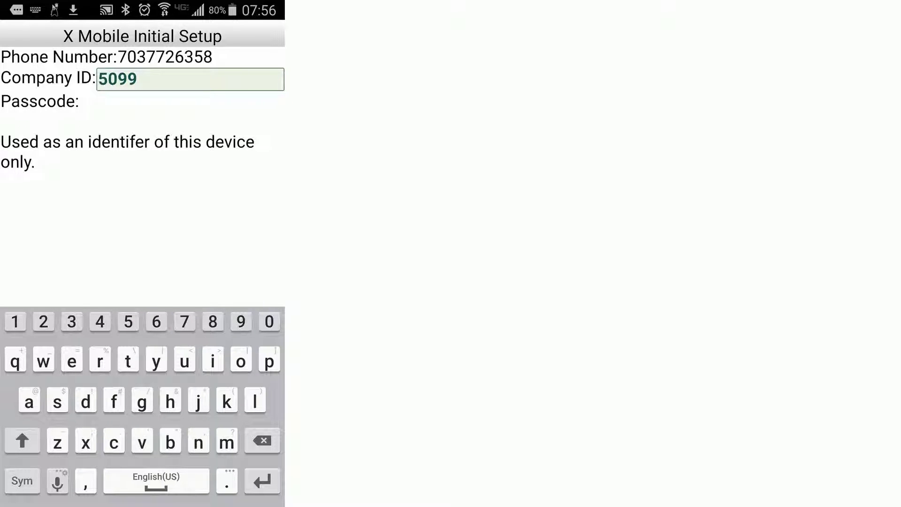
{"action": "key", "text": "BackSpace"}
{"action": "key", "text": "BackSpace"}
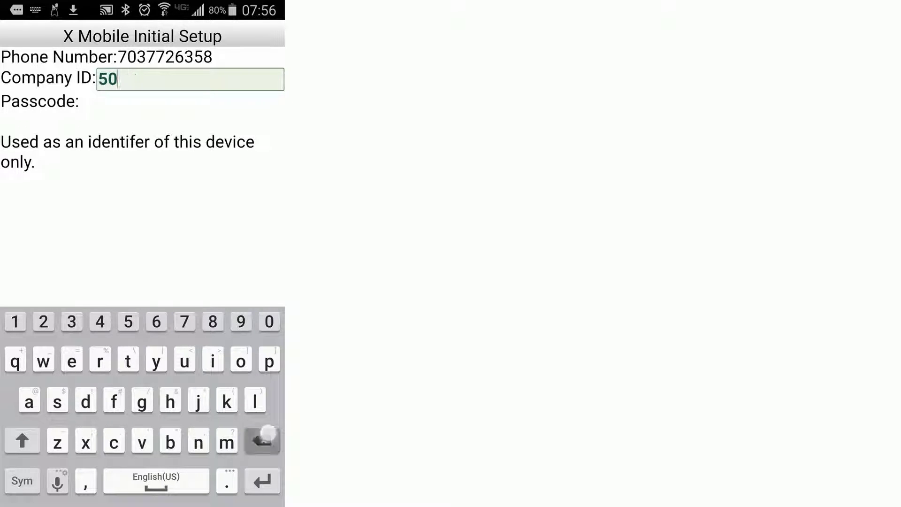
{"action": "key", "text": "BackSpace"}
{"action": "key", "text": "BackSpace"}
{"action": "type", "text": "0"}
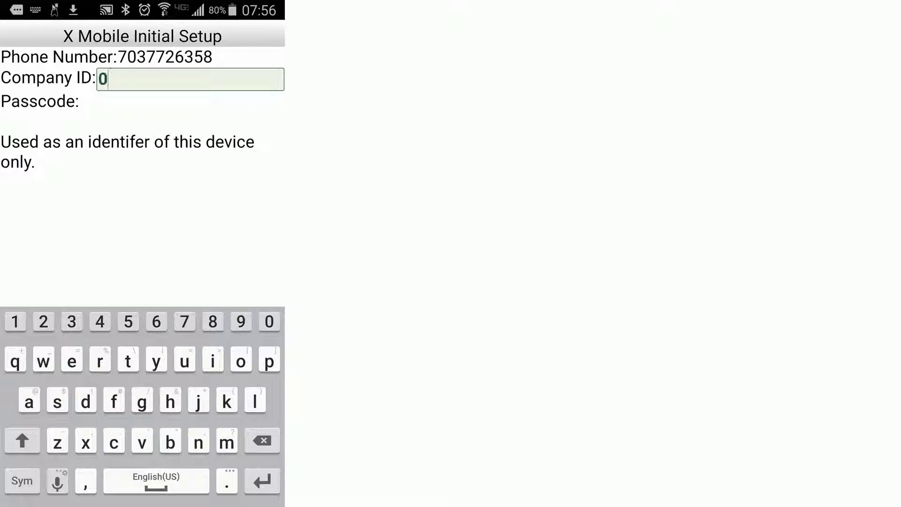
{"action": "type", "text": "333"}
{"action": "key", "text": "Return"}
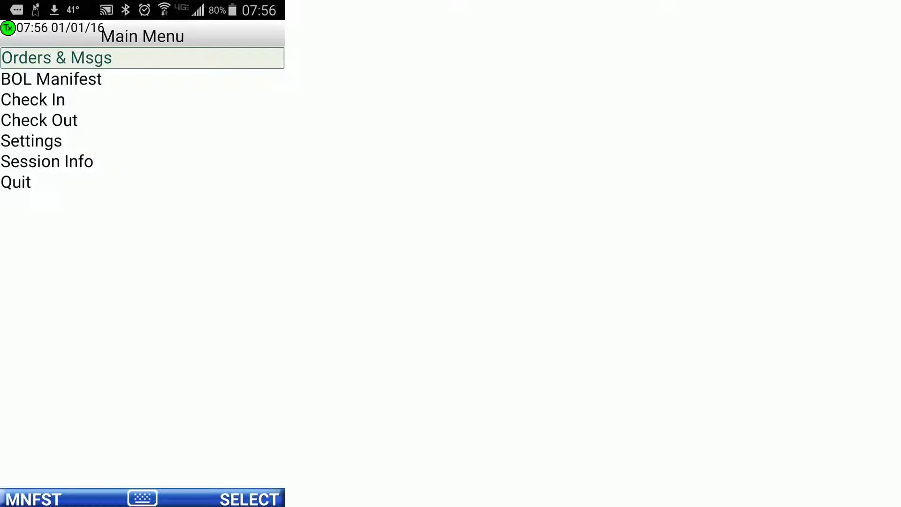
Select Quit on the Main Menu once the green status light appears.
{"action": "left_click", "coordinate": [70, 183]}
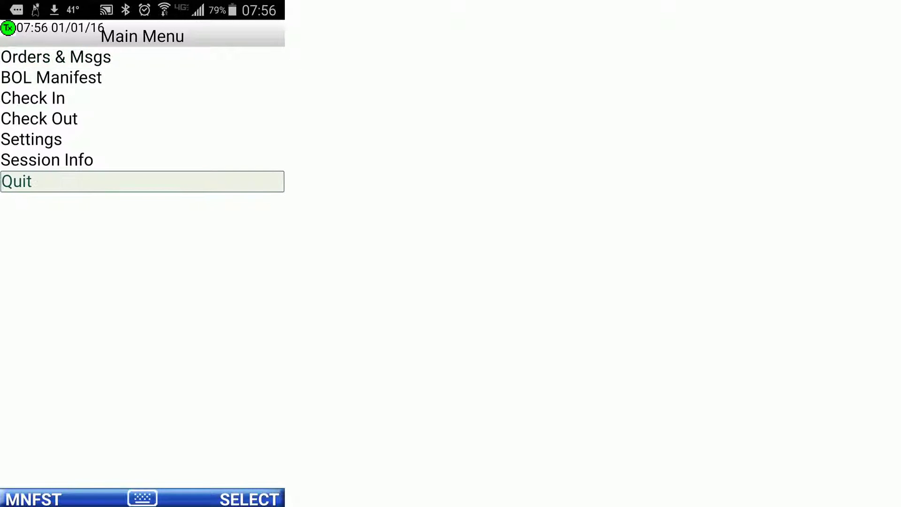